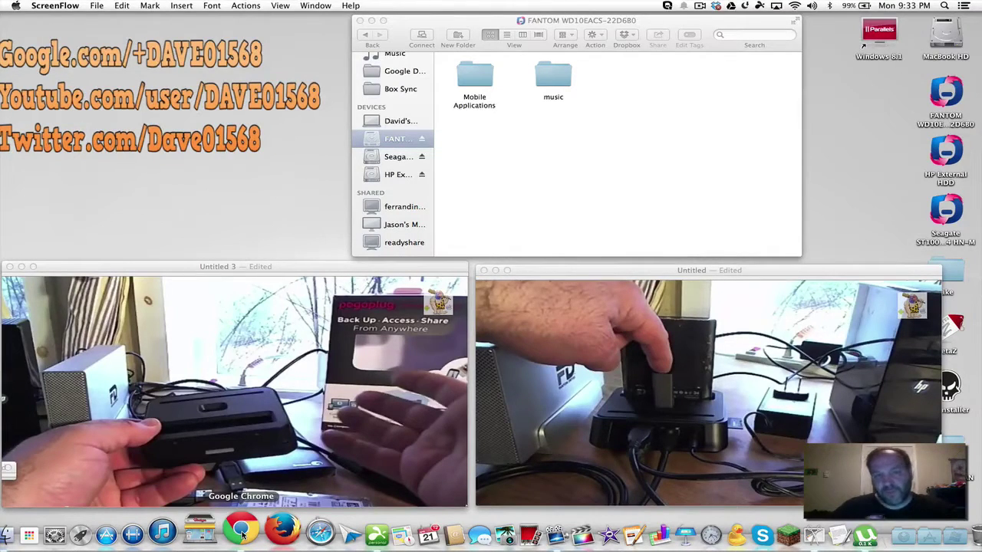
View the Pogoplug video in Chrome, then return to Finder showing the FANTOM drive
{"action": "left_click", "coordinate": [243, 534]}
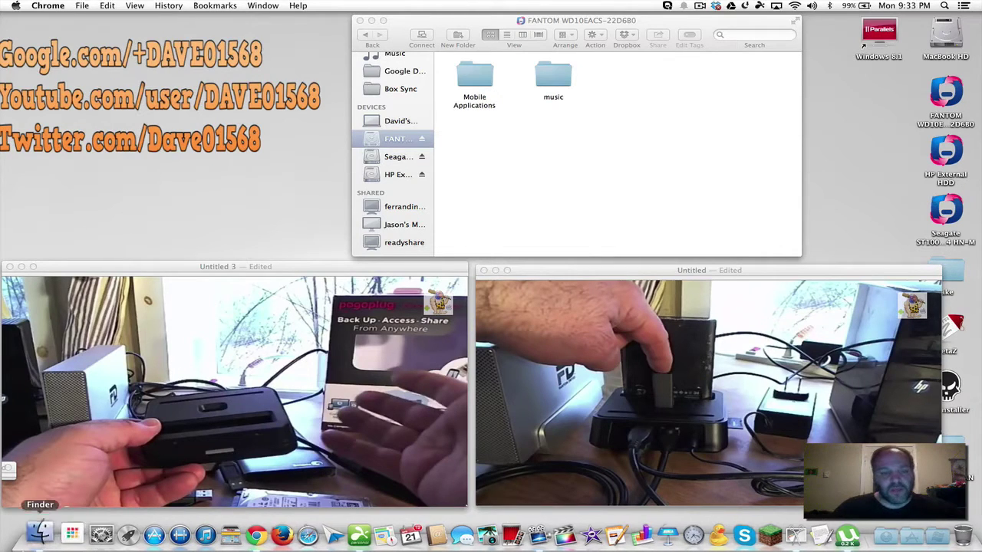
{"action": "left_click", "coordinate": [26, 535]}
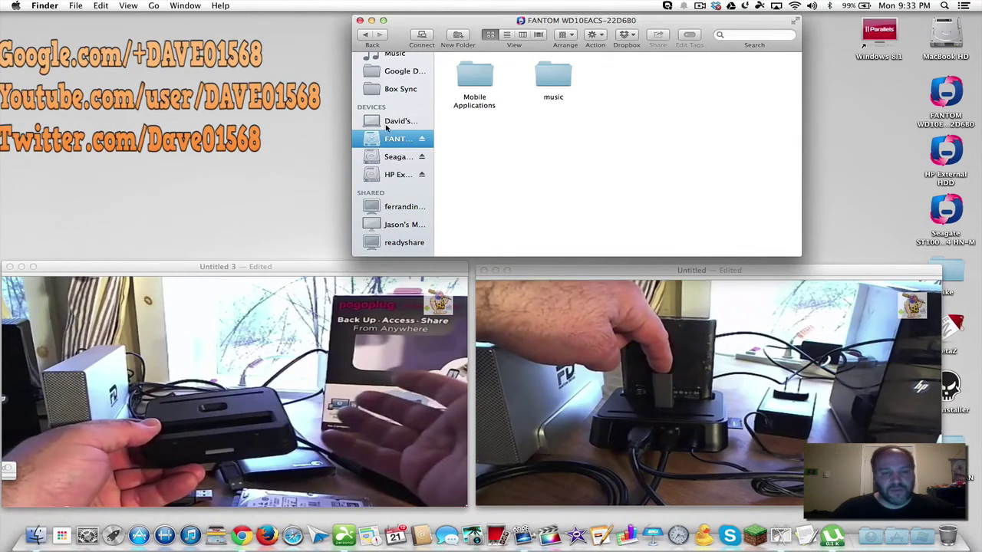
Browse the Seagate, HP External HDD and FANTOM drives in the Finder sidebar
{"action": "left_click", "coordinate": [392, 162]}
{"action": "left_click", "coordinate": [392, 176]}
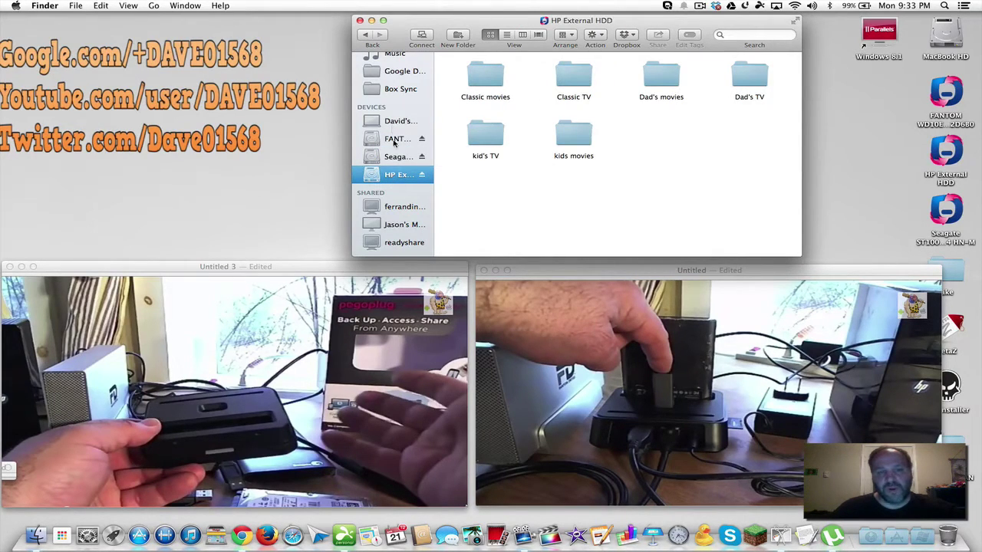
{"action": "left_click", "coordinate": [394, 143]}
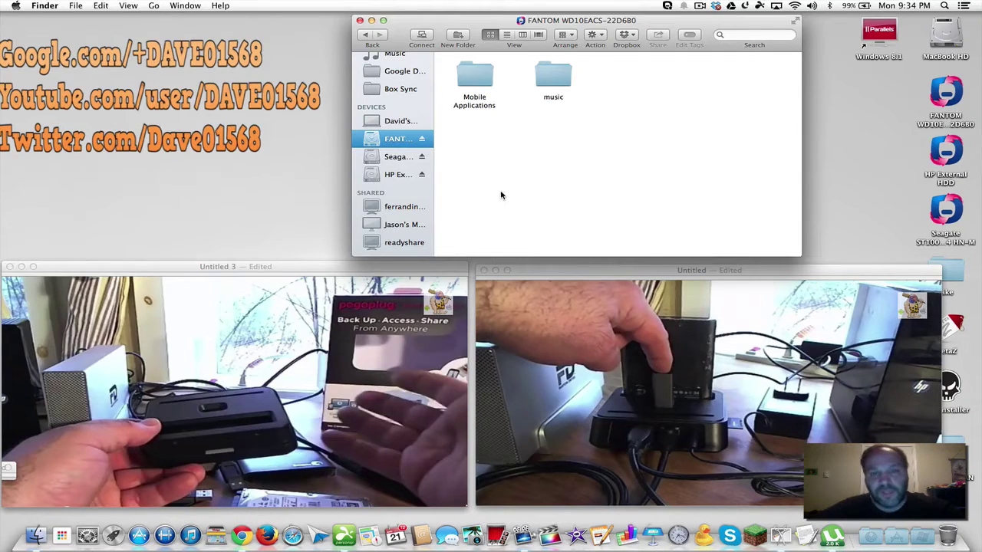
Cycle through Seagate, FANTOM and HP External HDD, ending on HP External HDD with nothing selected
{"action": "left_click", "coordinate": [389, 164]}
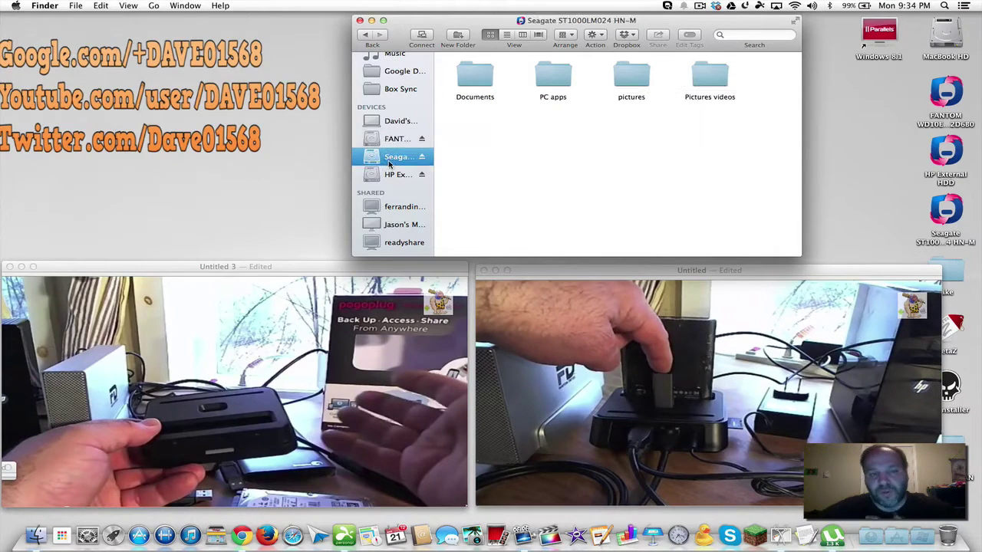
{"action": "left_click", "coordinate": [388, 173]}
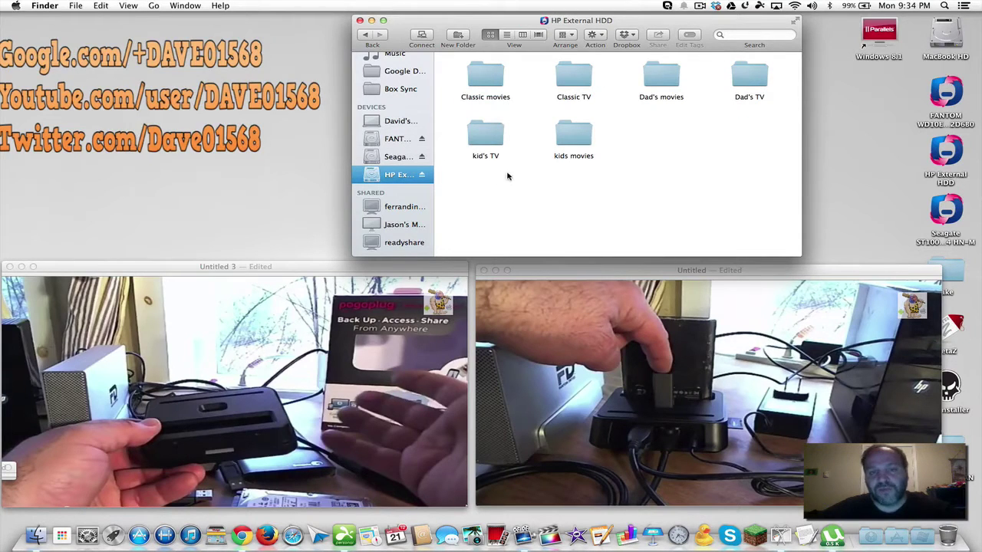
{"action": "left_click", "coordinate": [398, 140]}
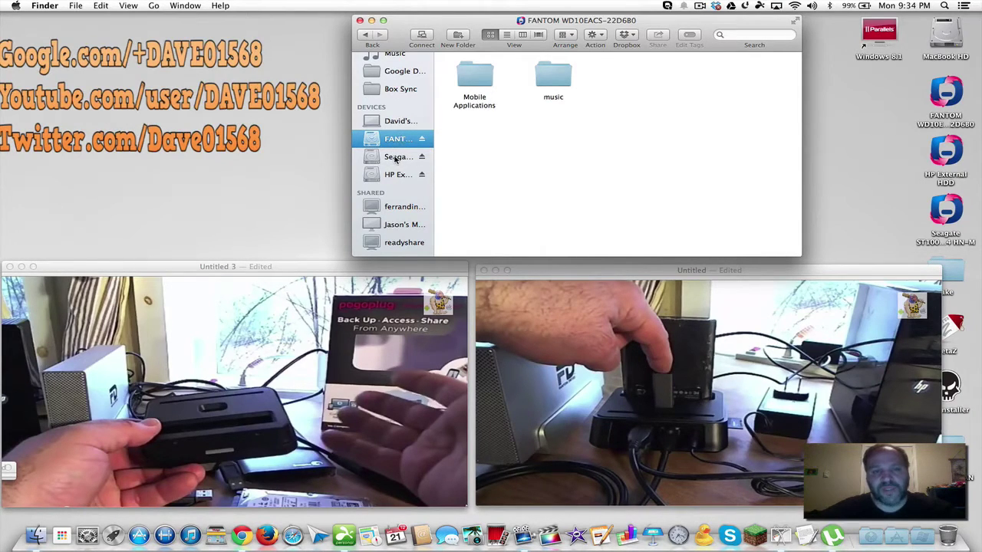
{"action": "left_click", "coordinate": [395, 157]}
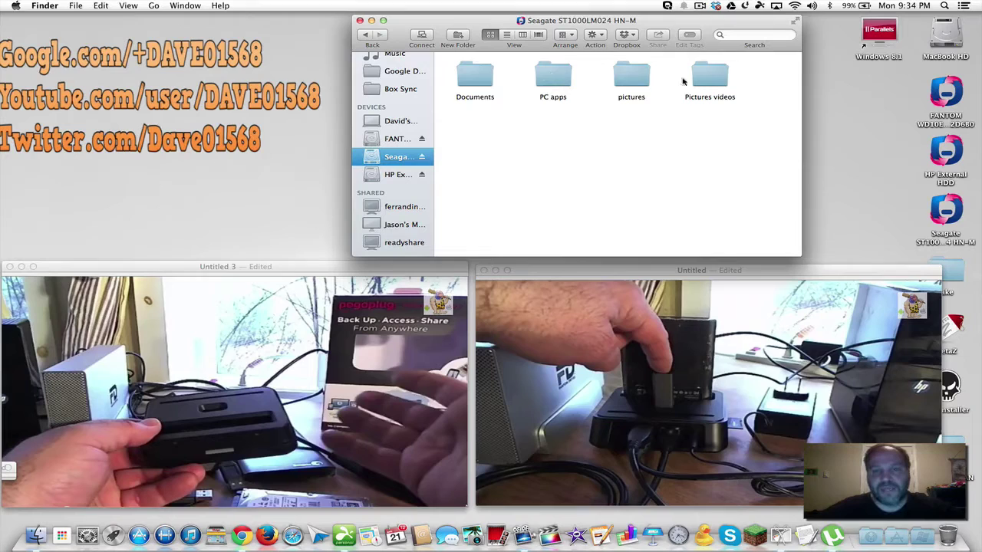
{"action": "left_click", "coordinate": [389, 176]}
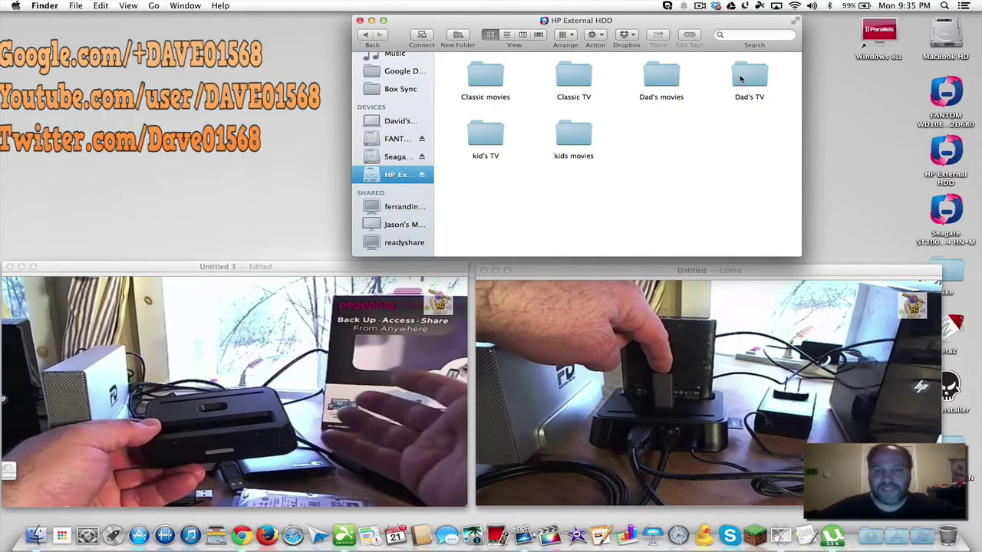
{"action": "left_click", "coordinate": [576, 148]}
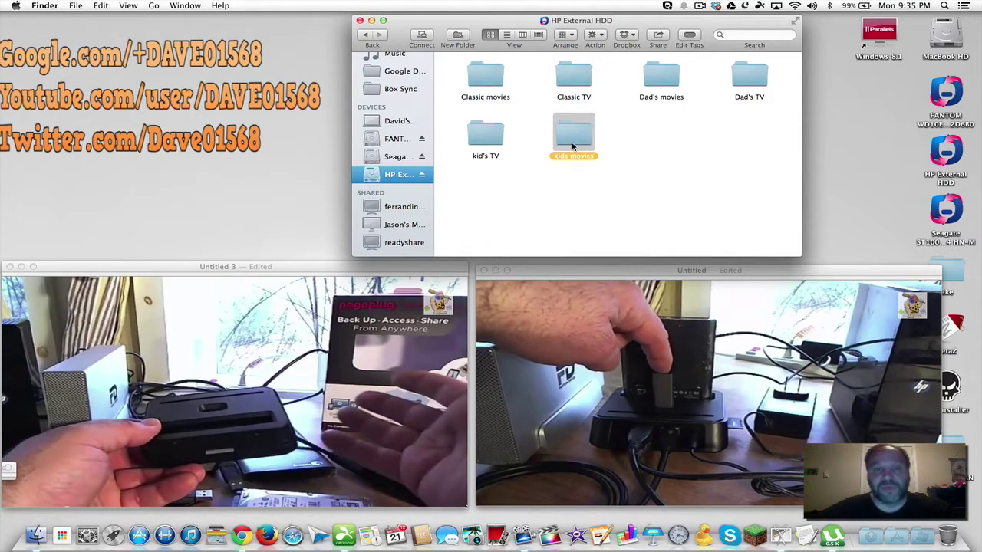
{"action": "left_click", "coordinate": [460, 216]}
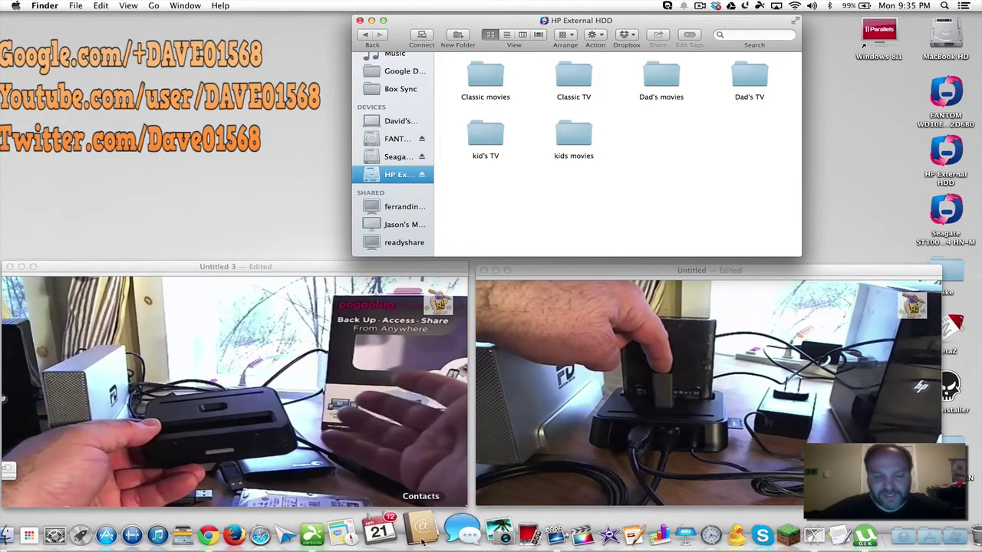
Connect to the remote Mac mini in Splashtop, open and close a Finder window, then show the Plex menu
{"action": "left_click", "coordinate": [351, 524]}
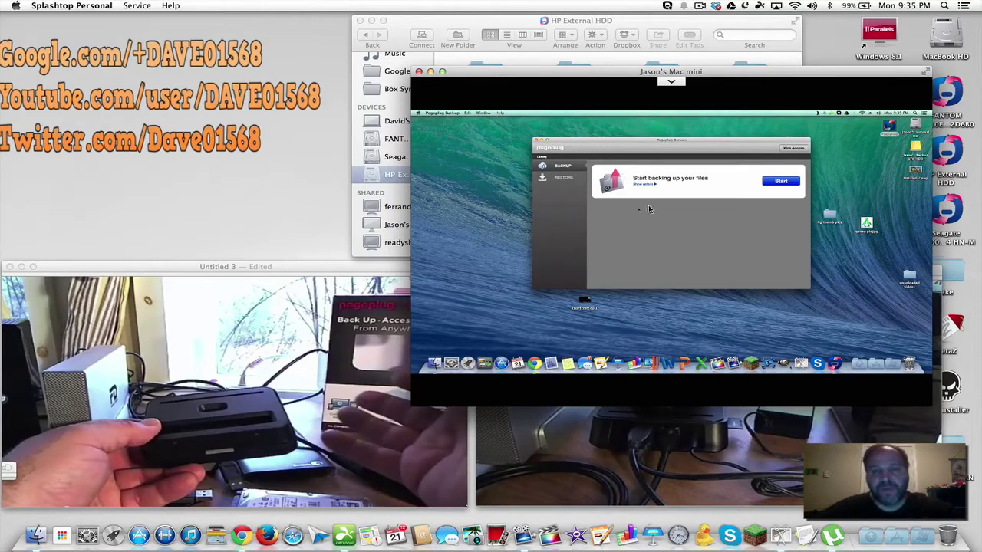
{"action": "left_click", "coordinate": [434, 364]}
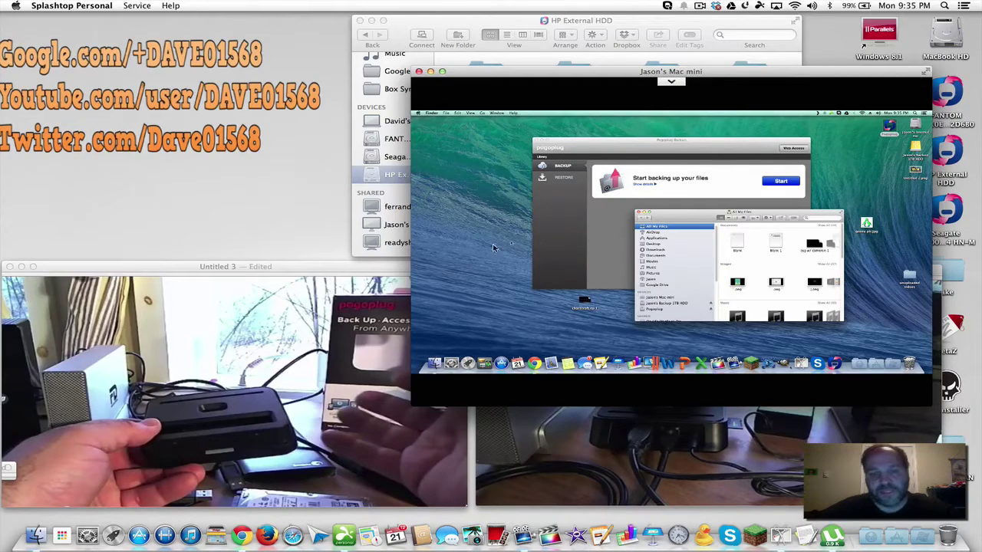
{"action": "left_click", "coordinate": [637, 213]}
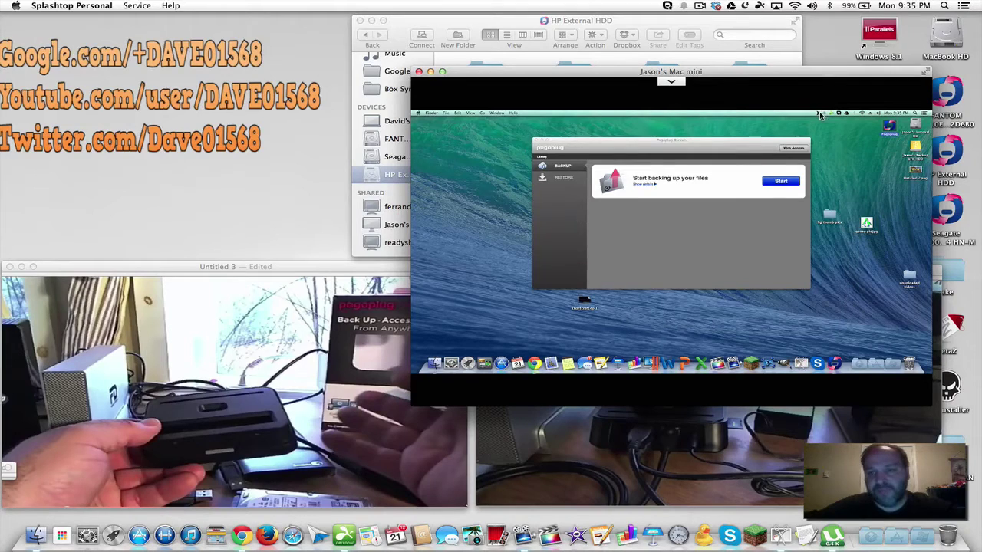
{"action": "left_click", "coordinate": [819, 114]}
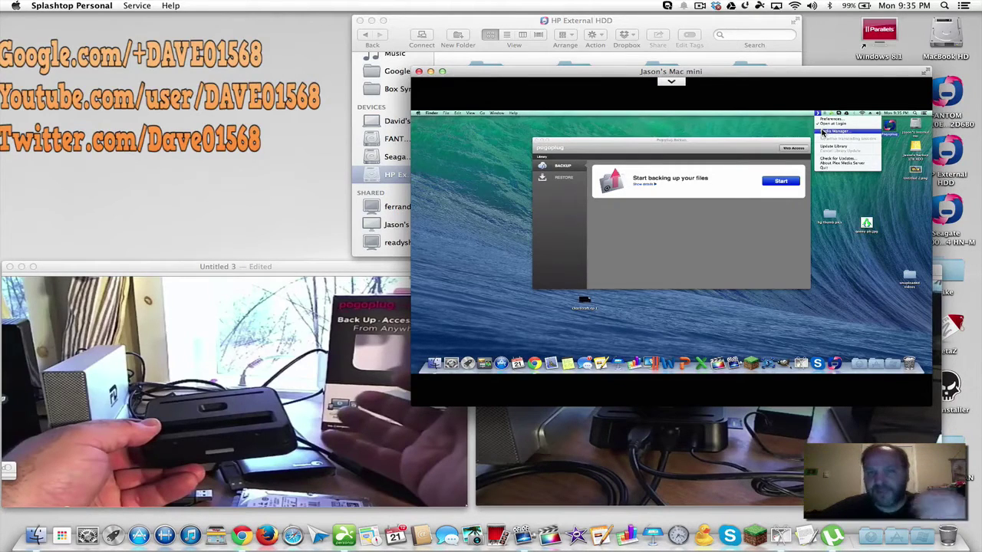
Create a Movies section using the Pogoplug folder /Volumes/Pogoplug/HP External HDD/Dad's movies
{"action": "left_click", "coordinate": [822, 131]}
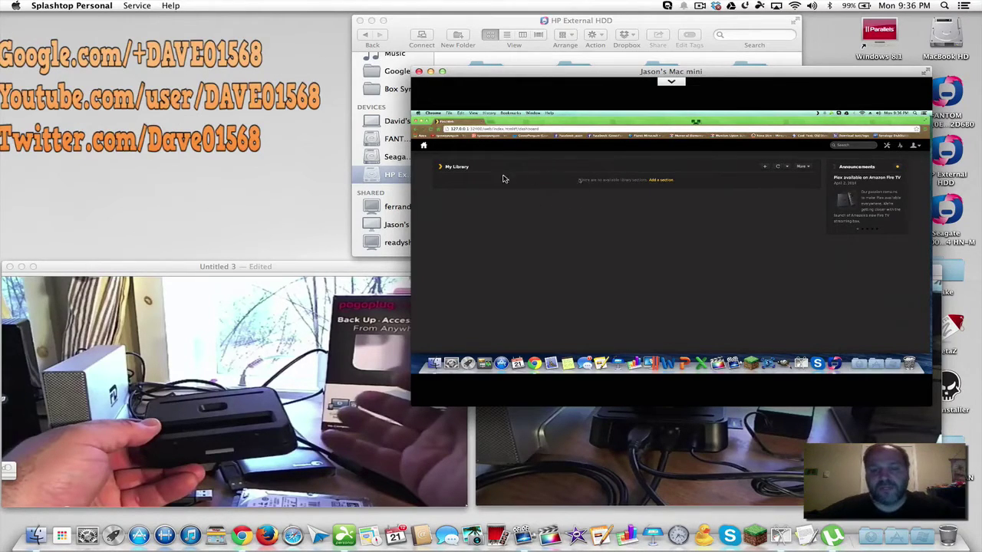
{"action": "left_click", "coordinate": [661, 181]}
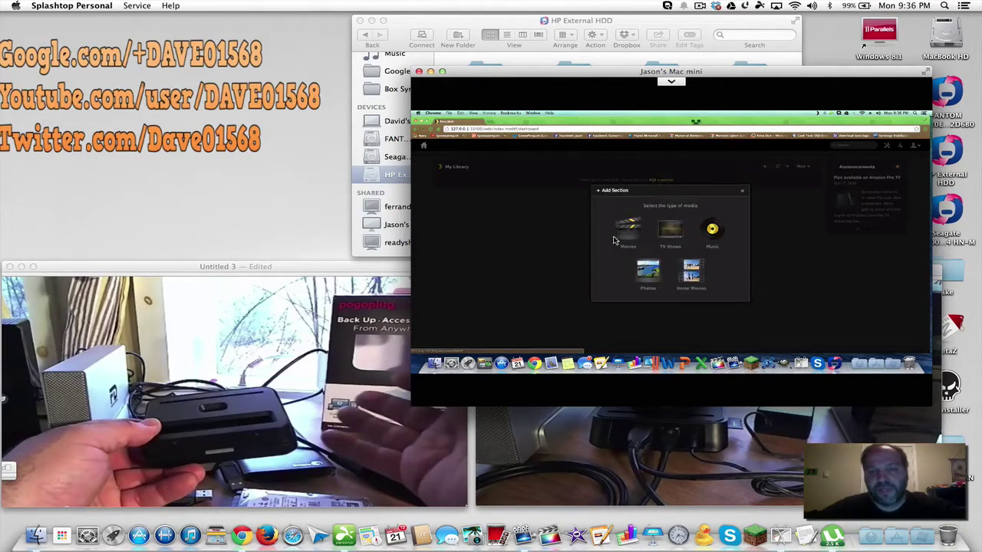
{"action": "left_click", "coordinate": [626, 241]}
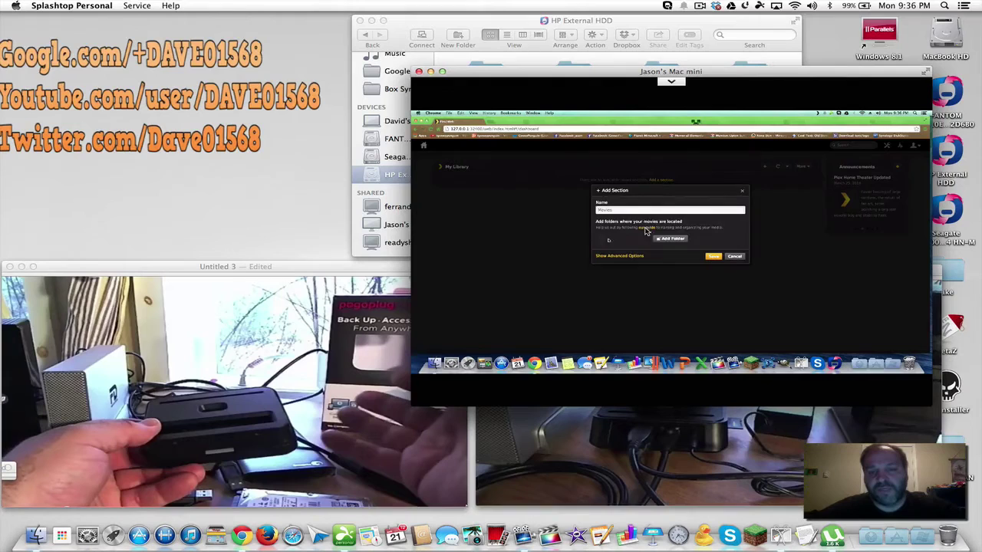
{"action": "left_click", "coordinate": [663, 239]}
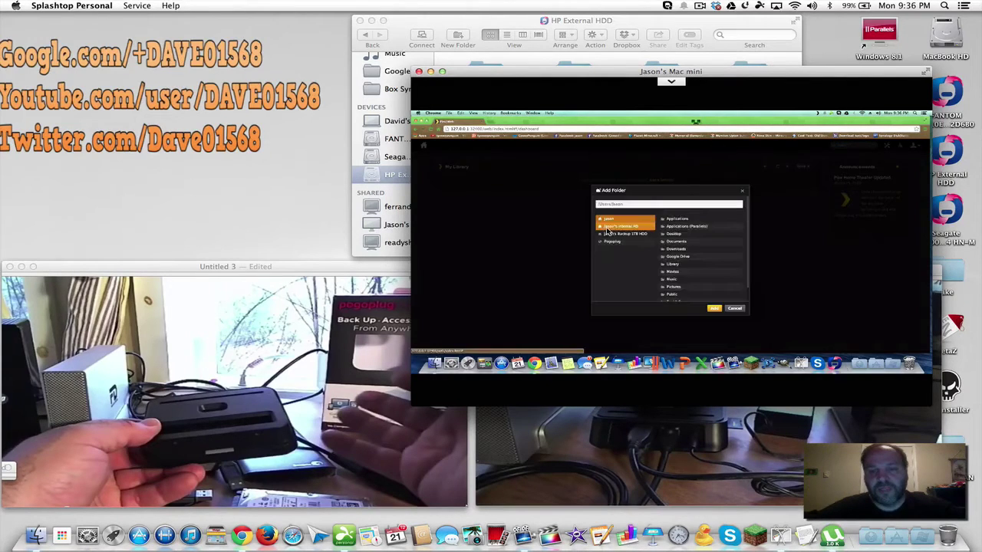
{"action": "left_click", "coordinate": [608, 242]}
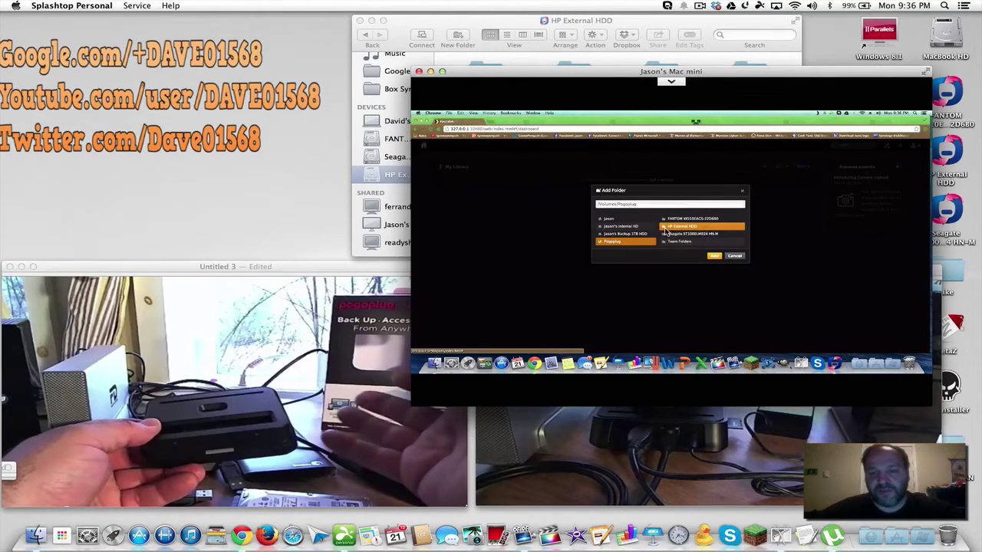
{"action": "left_click", "coordinate": [666, 229]}
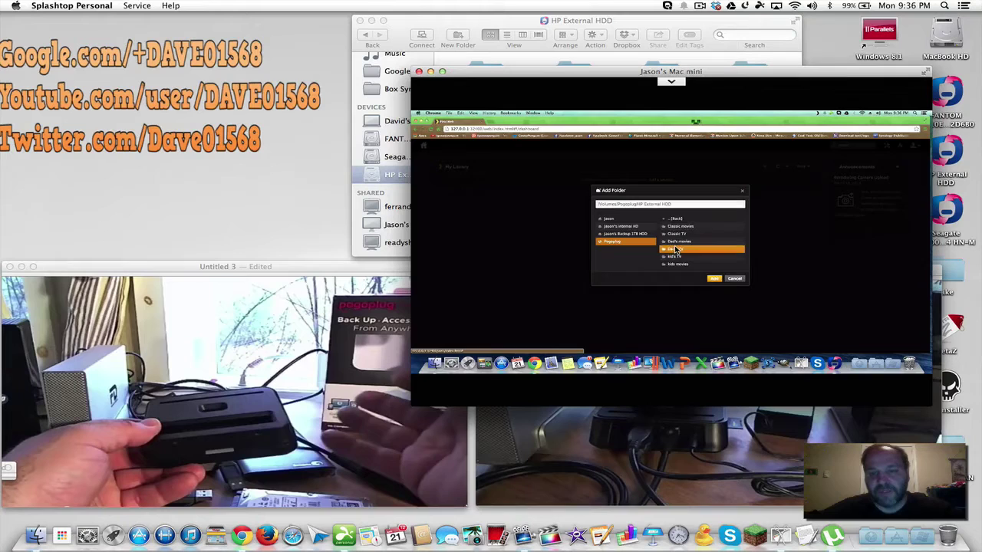
{"action": "left_click", "coordinate": [674, 242]}
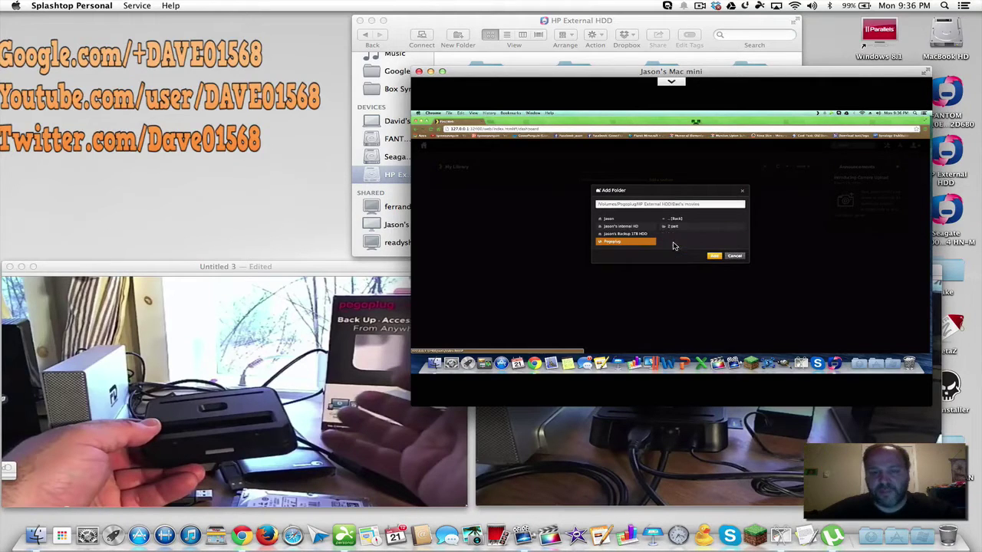
{"action": "left_click", "coordinate": [712, 256]}
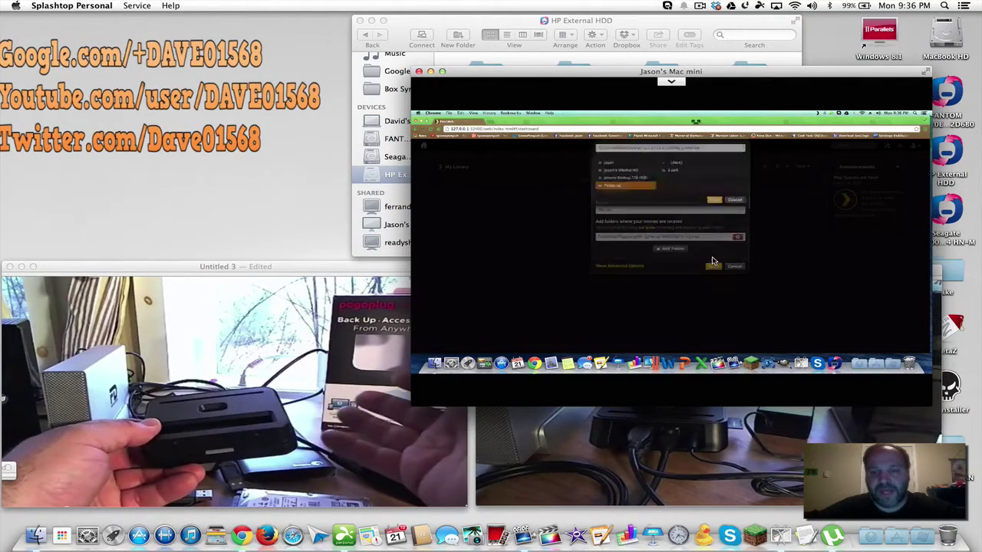
Set the section's metadata agent to The Movie Database in advanced options
{"action": "left_click", "coordinate": [630, 265]}
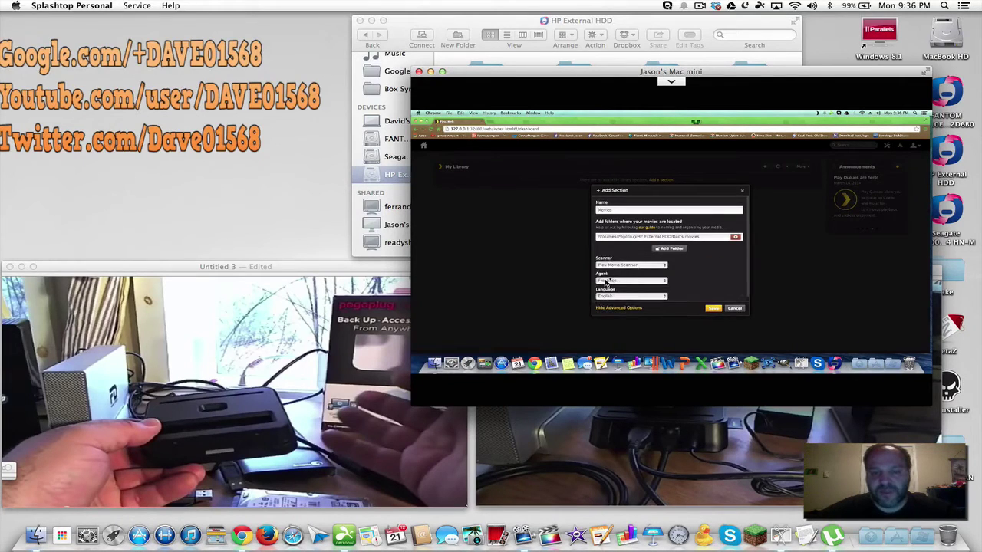
{"action": "left_click", "coordinate": [606, 280]}
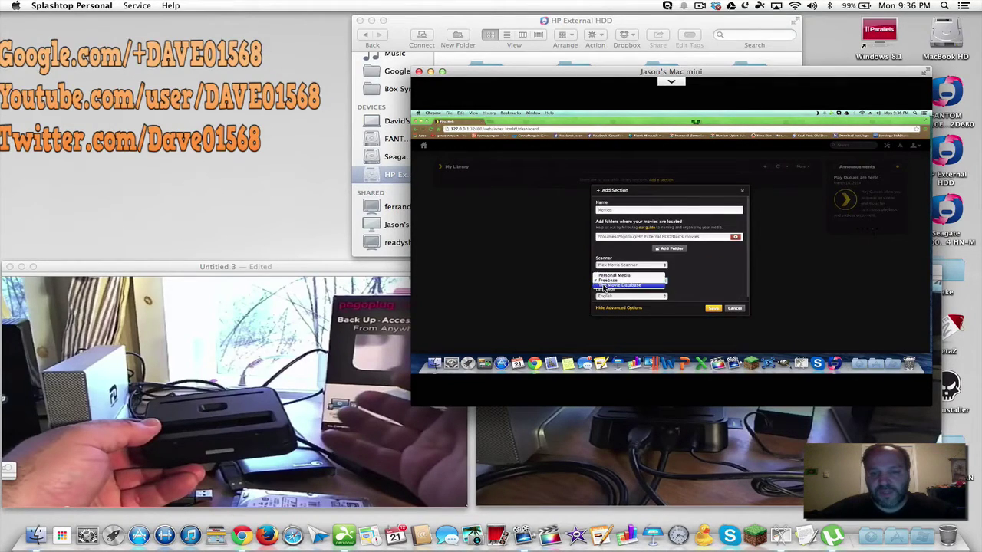
{"action": "left_click", "coordinate": [618, 285]}
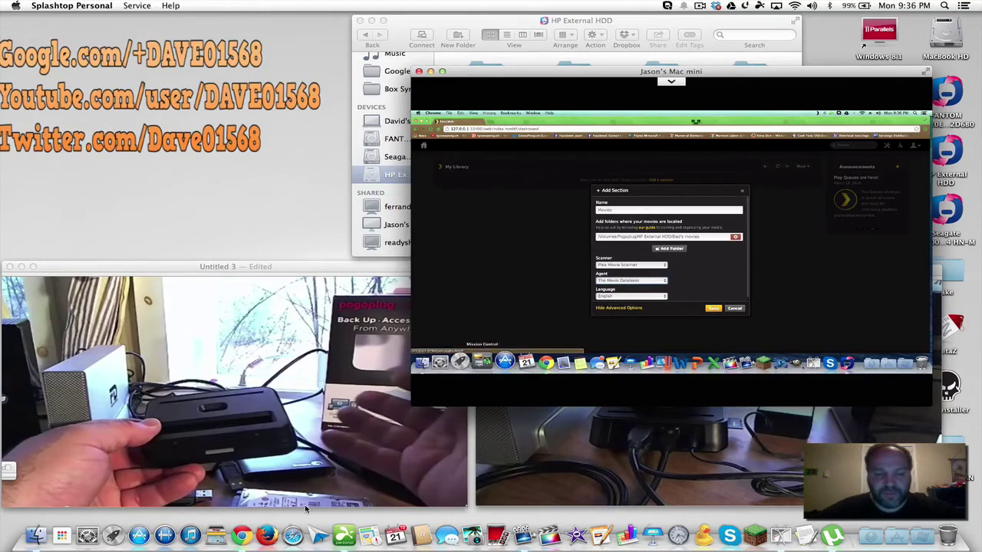
Open IMDb from Chrome's TV/Movies bookmarks, then minimize Chrome
{"action": "left_click", "coordinate": [244, 533]}
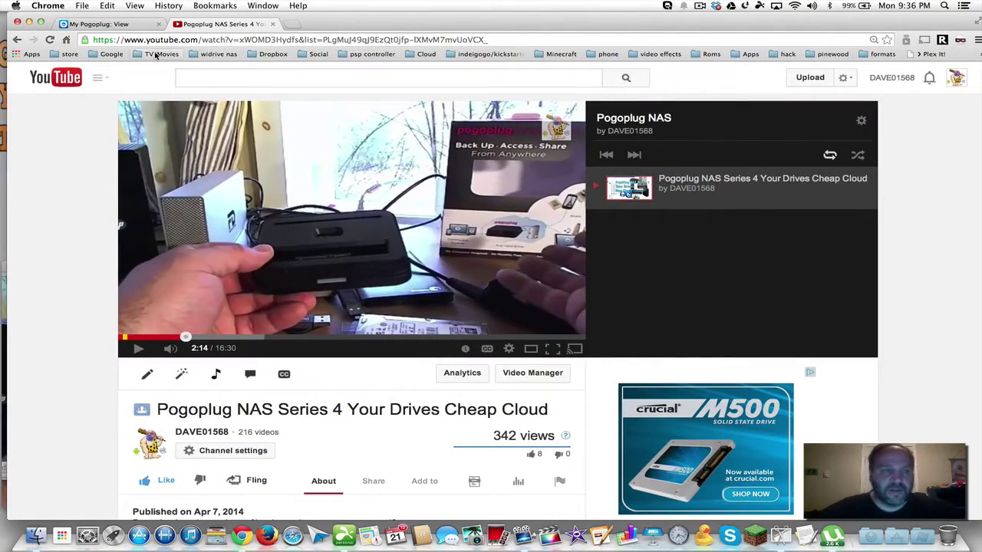
{"action": "left_click", "coordinate": [161, 54]}
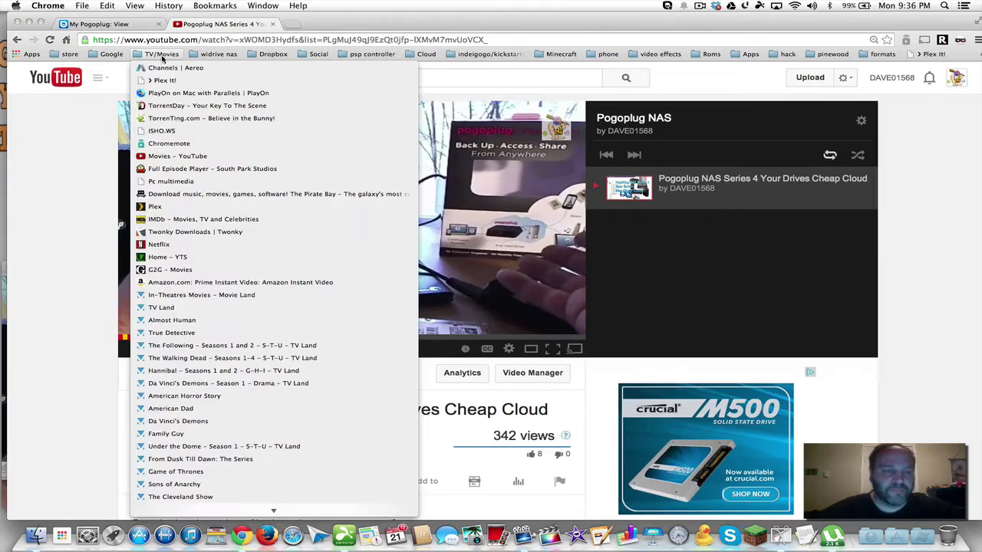
{"action": "left_click", "coordinate": [147, 219]}
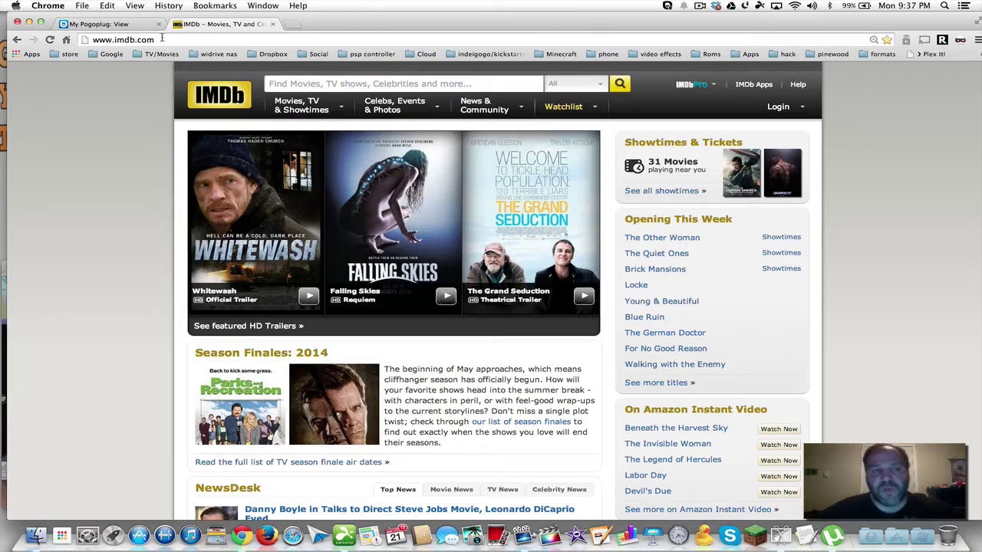
{"action": "left_click", "coordinate": [29, 21]}
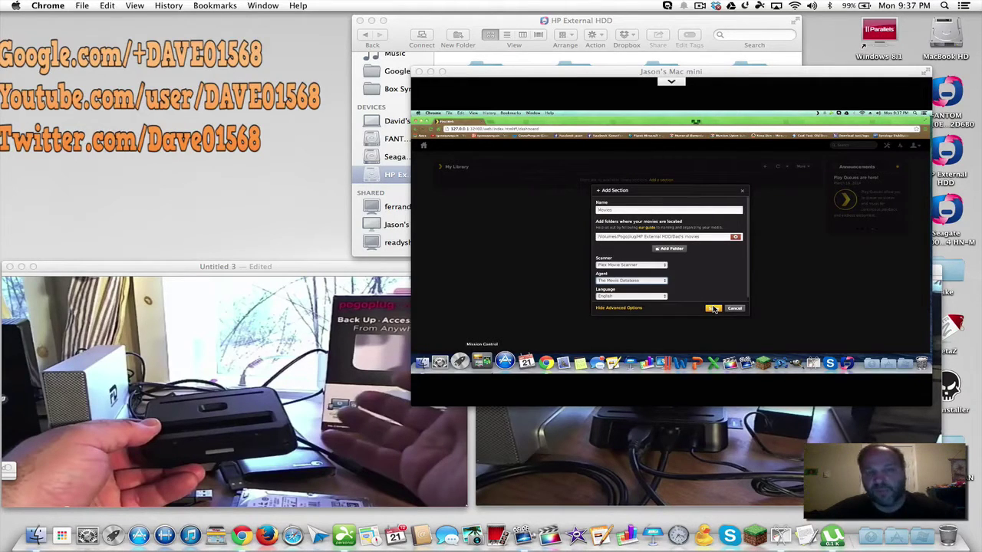
Save the Movies section on the remote Mac so Plex scans 38 movies with posters
{"action": "left_click", "coordinate": [713, 309]}
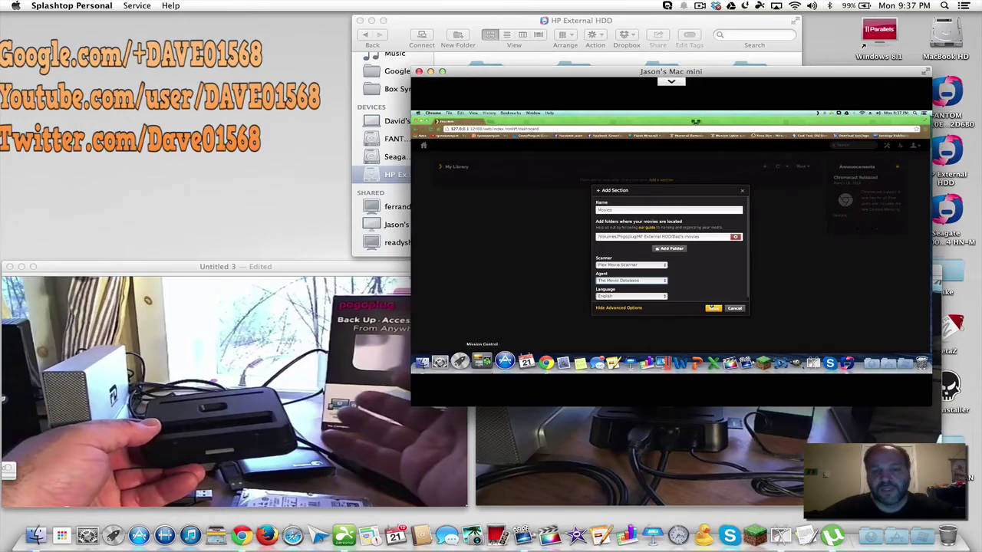
{"action": "left_click", "coordinate": [711, 309]}
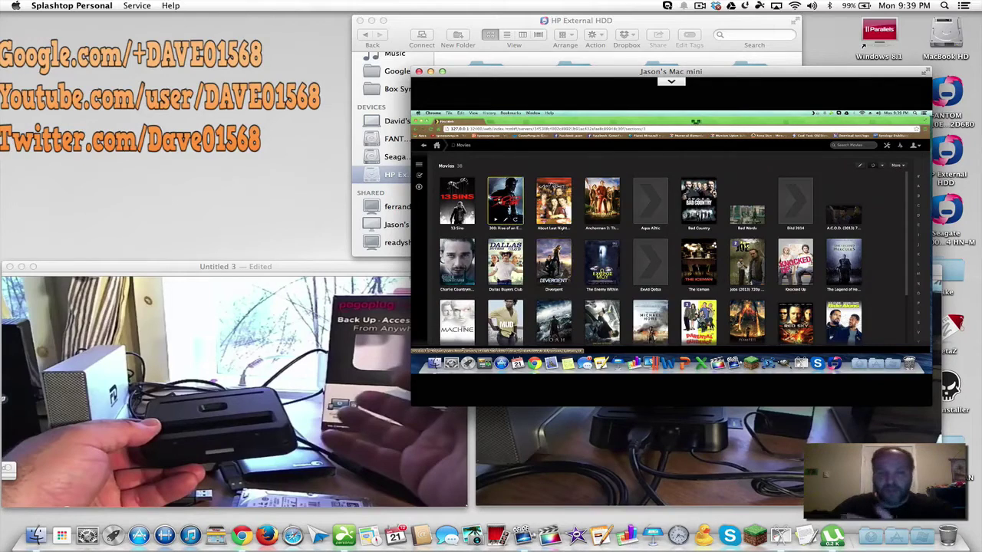
Play 300: Rise of an Empire from its details page, then go back to that page
{"action": "left_click", "coordinate": [500, 201]}
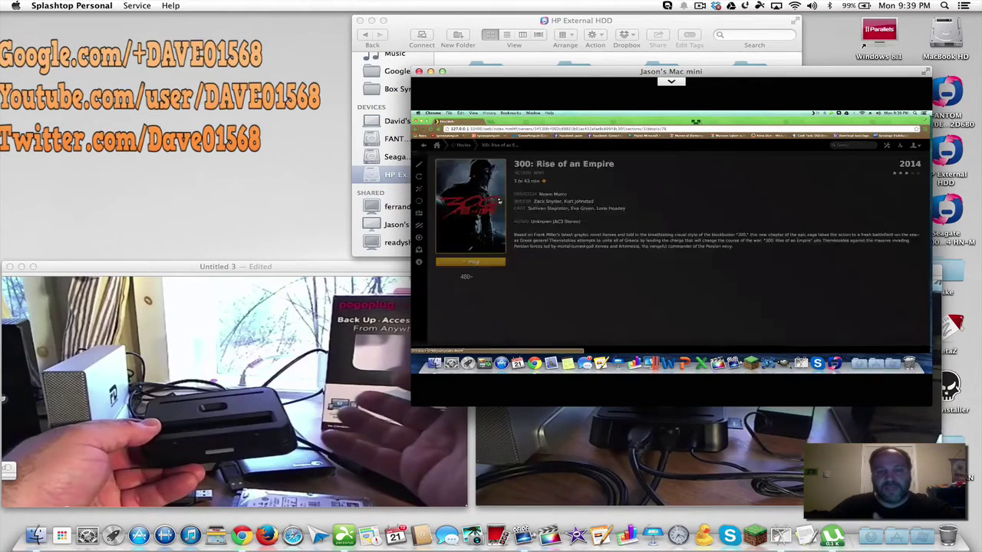
{"action": "left_click", "coordinate": [465, 262]}
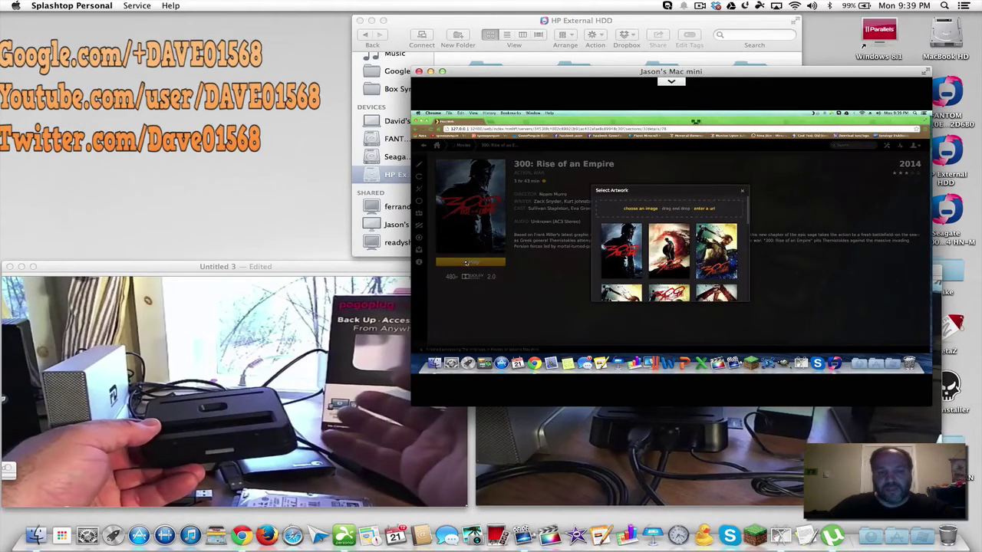
{"action": "left_click", "coordinate": [465, 262]}
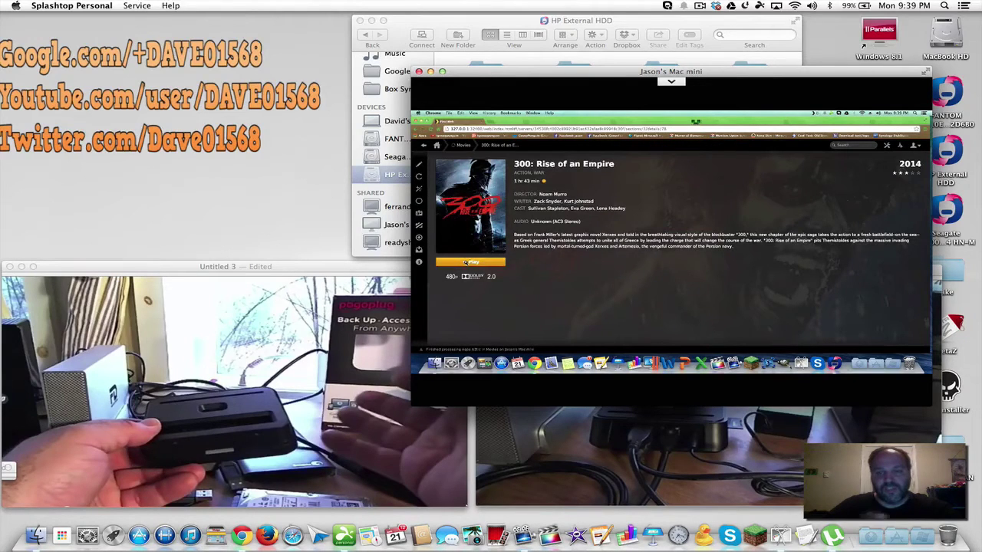
{"action": "left_click", "coordinate": [465, 263]}
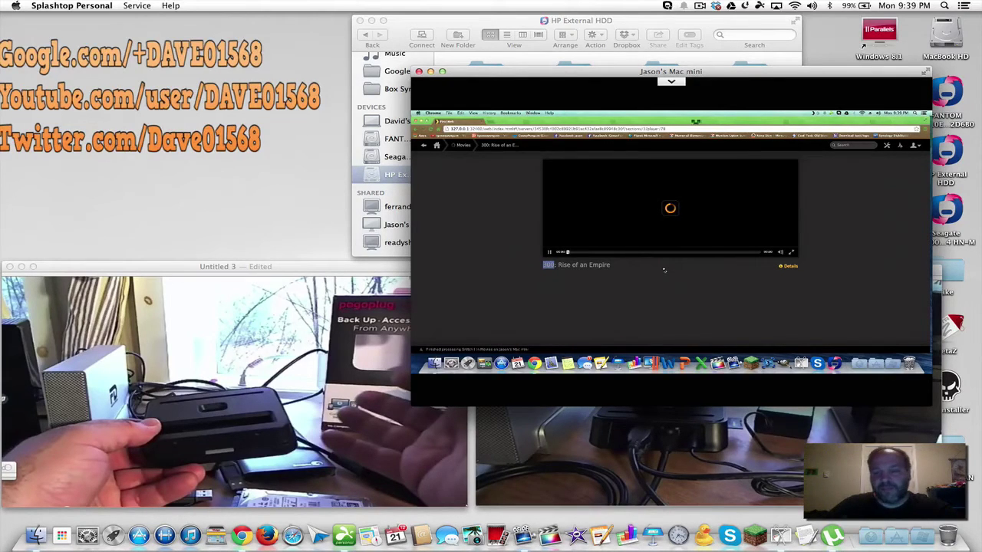
{"action": "left_click", "coordinate": [625, 251]}
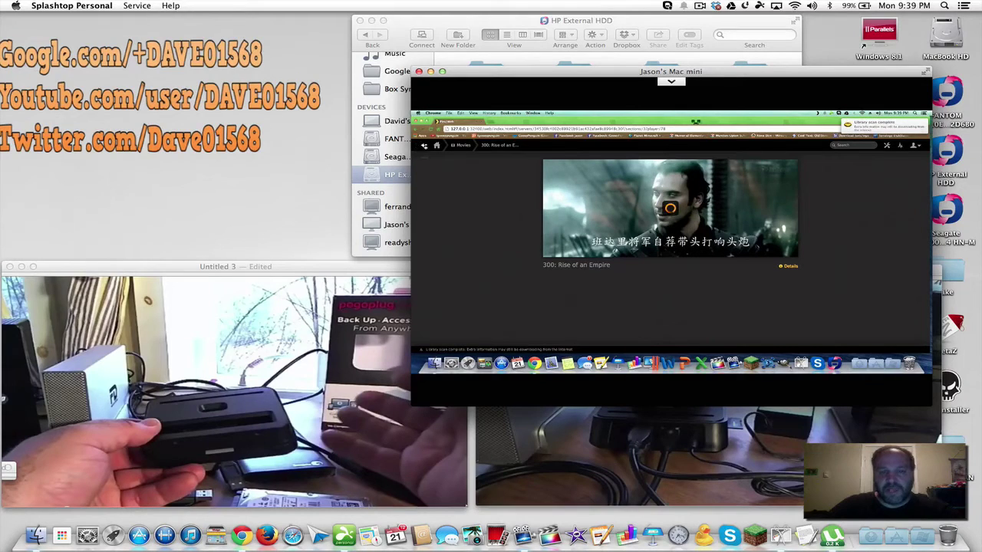
{"action": "left_click", "coordinate": [424, 146]}
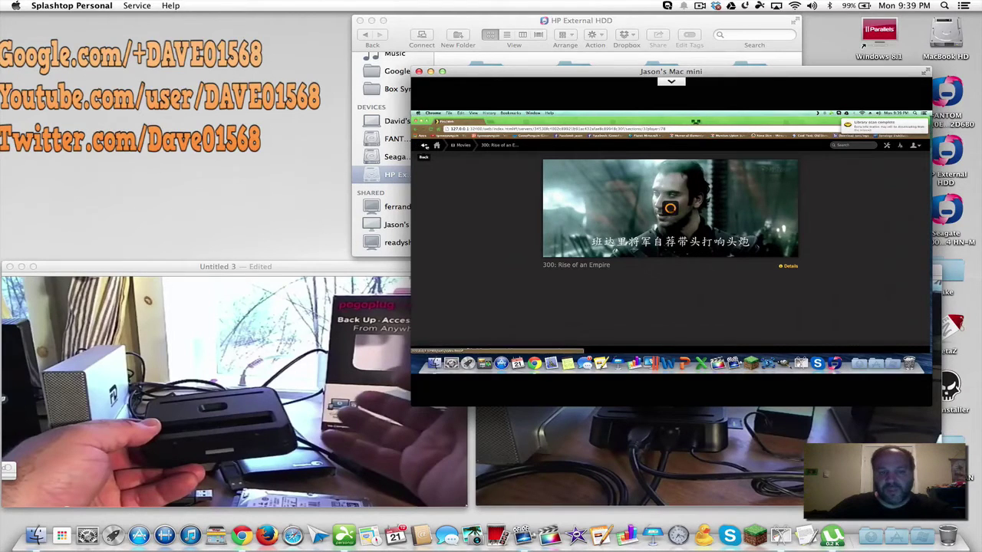
Check the FANTOM and Seagate drives in Finder, returning to HP External HDD's folders
{"action": "left_click", "coordinate": [458, 26]}
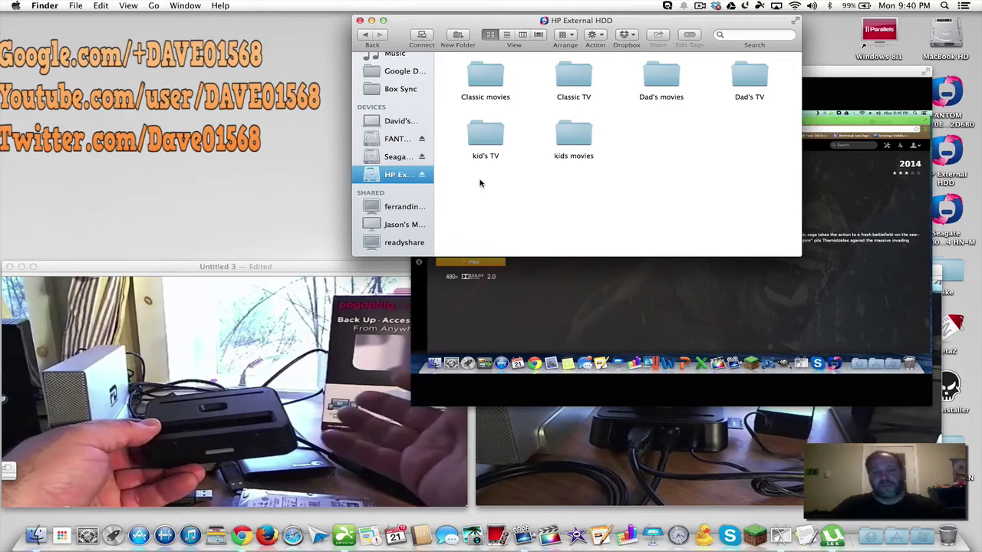
{"action": "left_click", "coordinate": [390, 141]}
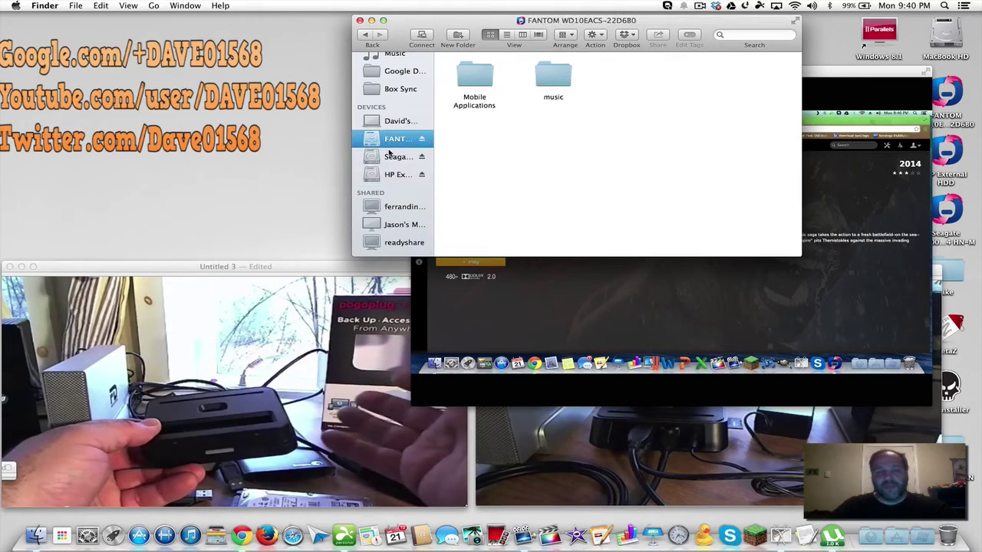
{"action": "left_click", "coordinate": [388, 159]}
{"action": "left_click", "coordinate": [388, 175]}
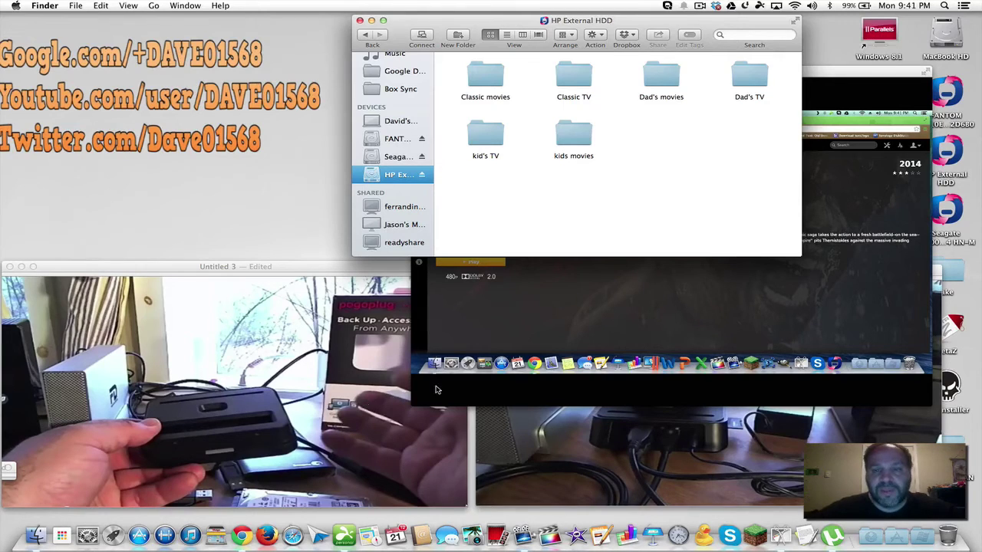
Bring the remote Mac mini window forward, showing the 300: Rise of an Empire page
{"action": "left_click", "coordinate": [482, 345]}
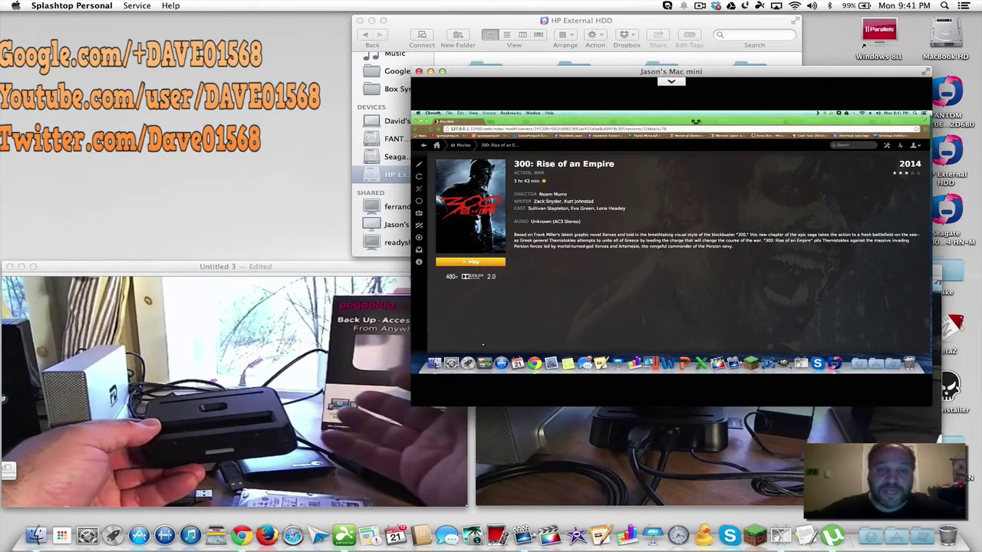